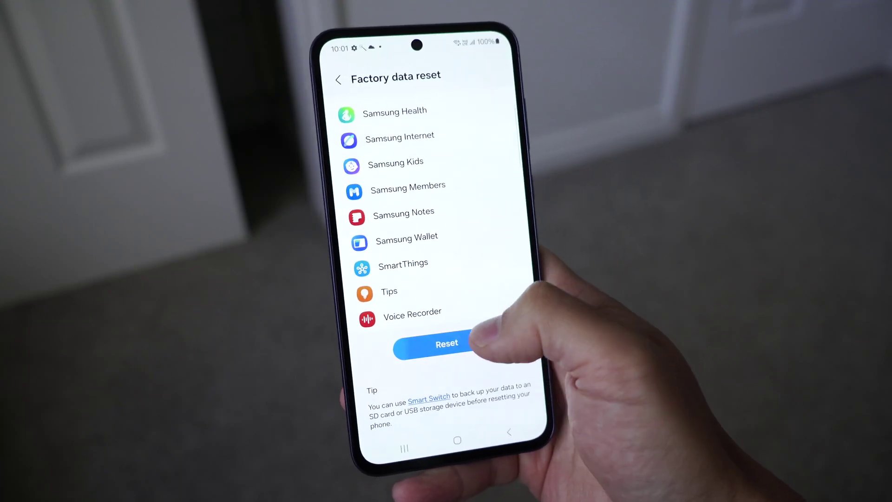
Start and confirm the factory data reset, reaching the Verify it's you screen.
{"action": "left_click", "coordinate": [446, 344]}
{"action": "left_click", "coordinate": [432, 227]}
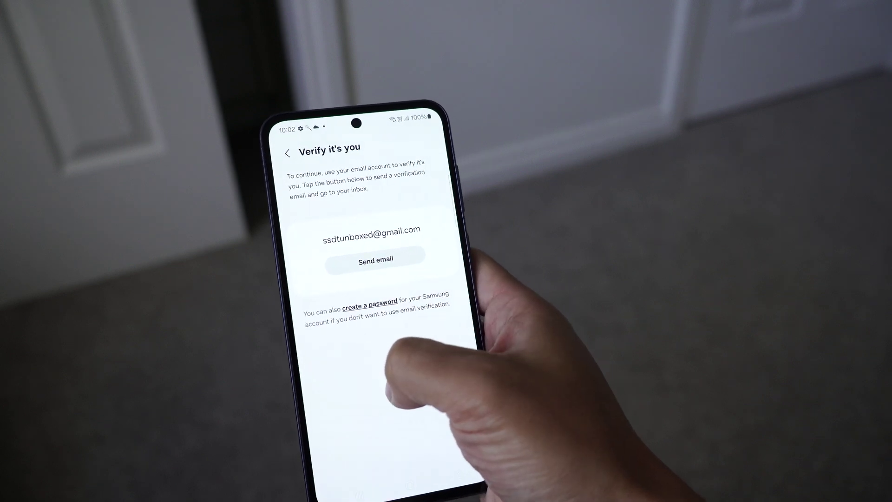
Choose to create a password for the Samsung account instead of verifying by email.
{"action": "left_click", "coordinate": [369, 305]}
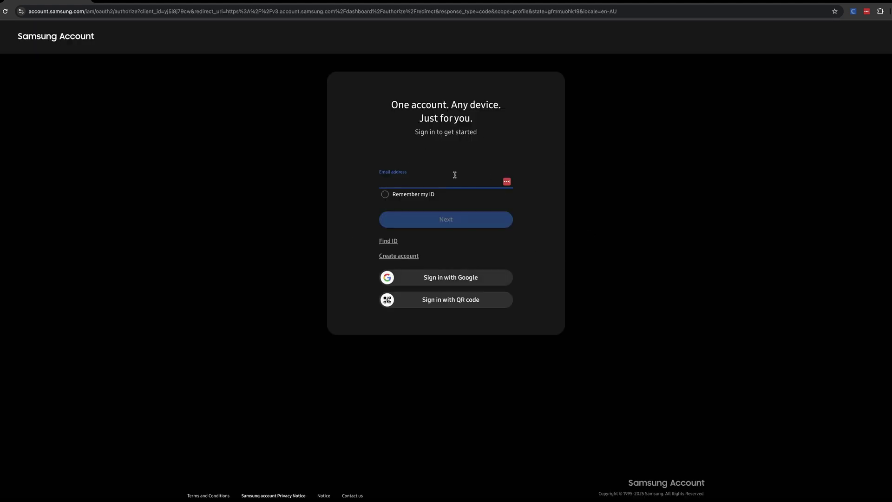
Sign in to the Samsung Account website using the QR code option.
{"action": "left_click", "coordinate": [447, 306]}
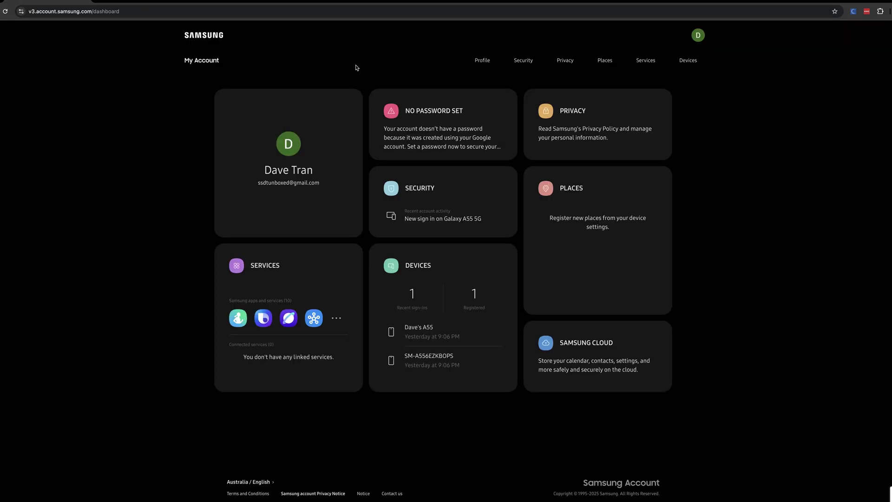
From the Devices page, choose Sign out for the Galaxy A55 under Recent sign-ins.
{"action": "left_click", "coordinate": [413, 267]}
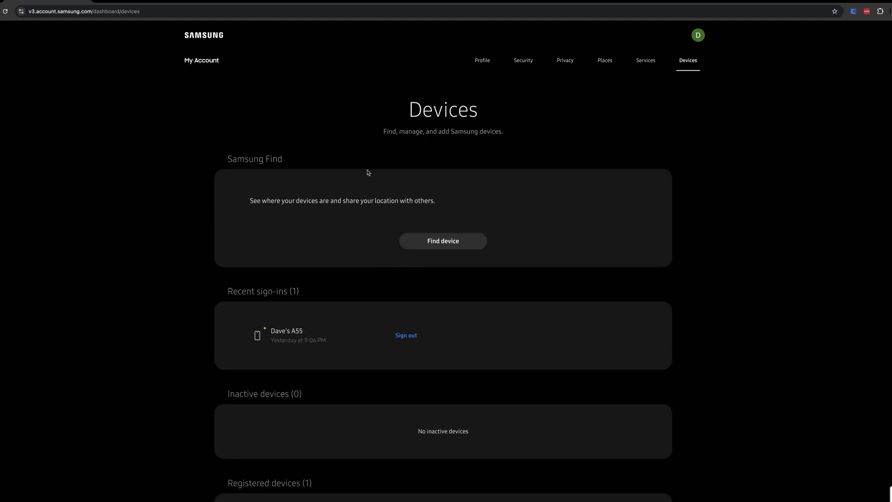
{"action": "scroll", "coordinate": [368, 172], "scroll_direction": "down", "scroll_amount": 3}
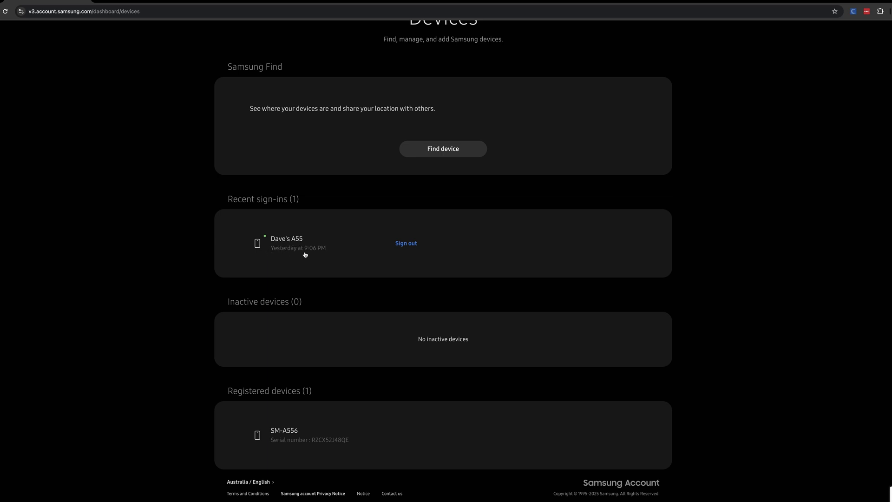
{"action": "left_click", "coordinate": [406, 243]}
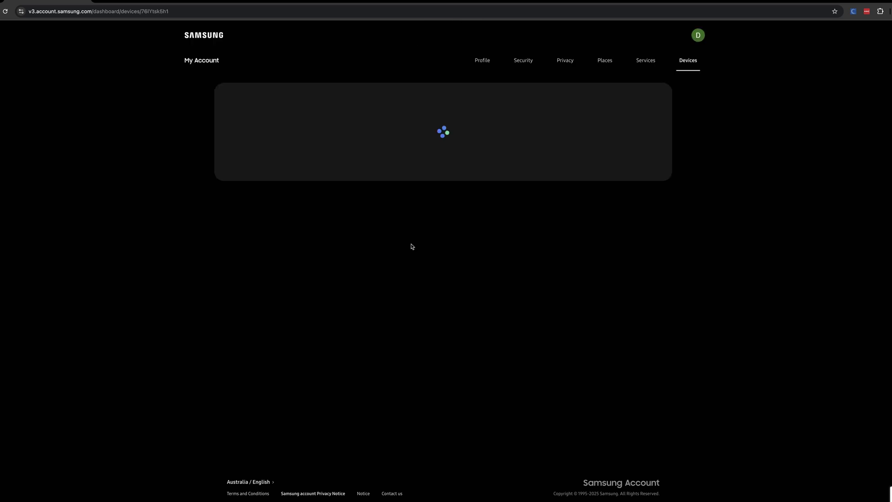